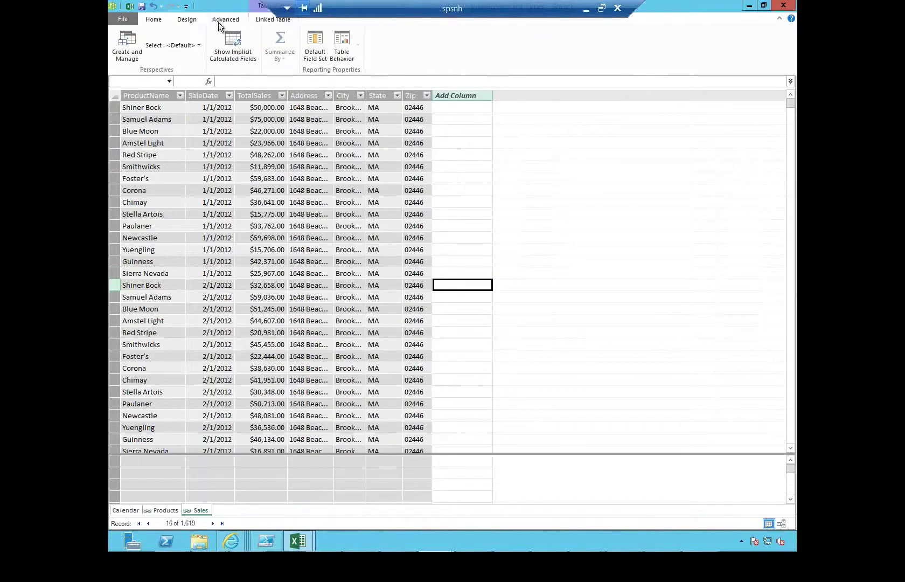
# Step: Show the Design ribbon commands for the Sales table
pyautogui.click(193, 20)
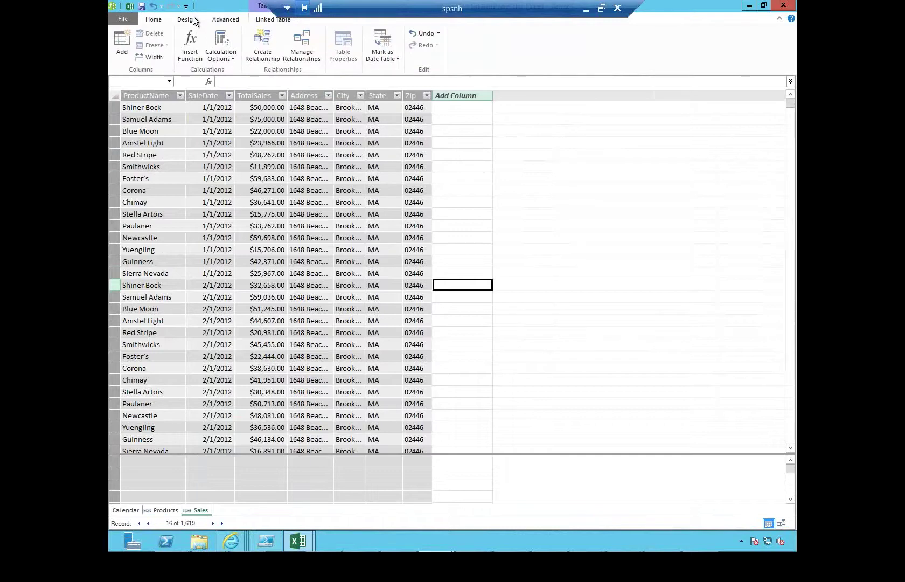
# Step: Relate the Sales SaleDate column to the Calendar lookup table's DateKey column
pyautogui.click(262, 46)
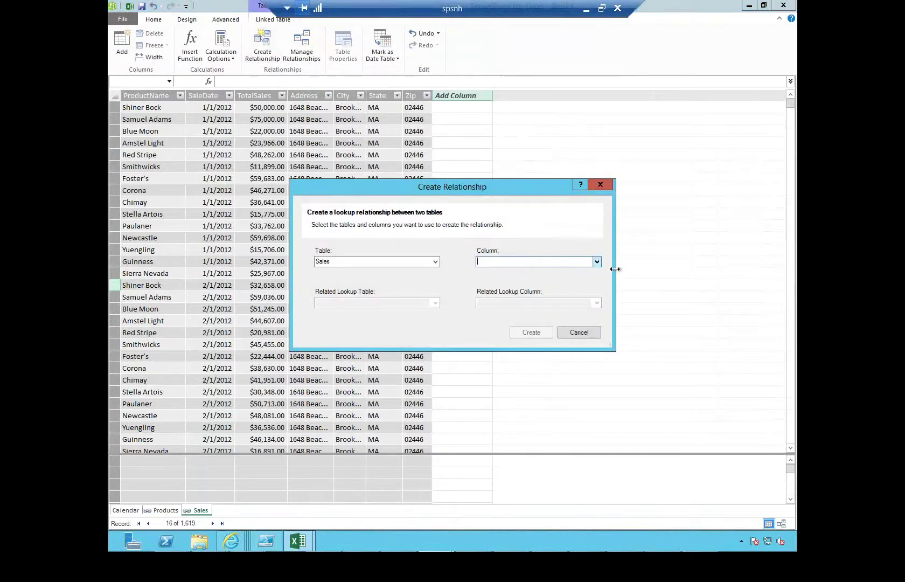
pyautogui.click(597, 260)
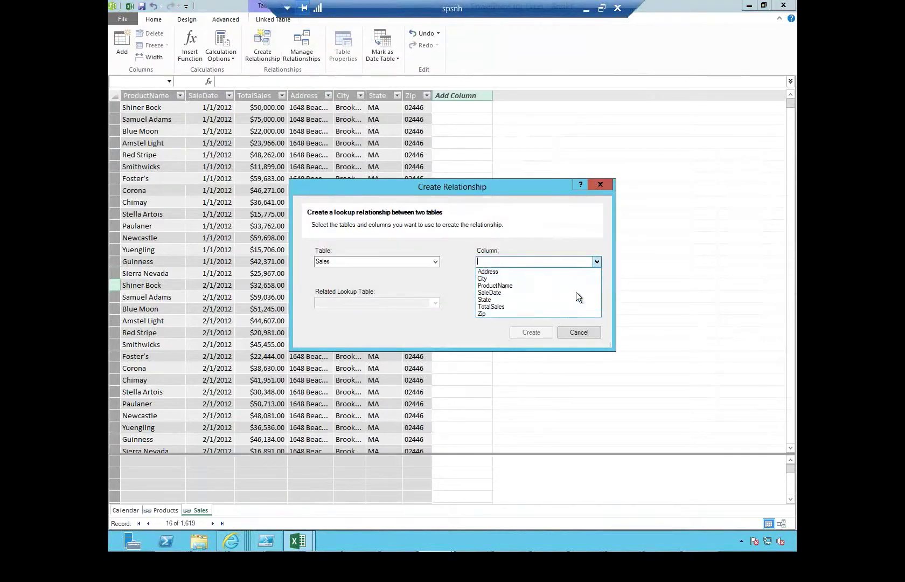
pyautogui.click(576, 292)
pyautogui.click(435, 304)
pyautogui.click(423, 312)
pyautogui.click(597, 302)
pyautogui.click(585, 319)
pyautogui.click(531, 332)
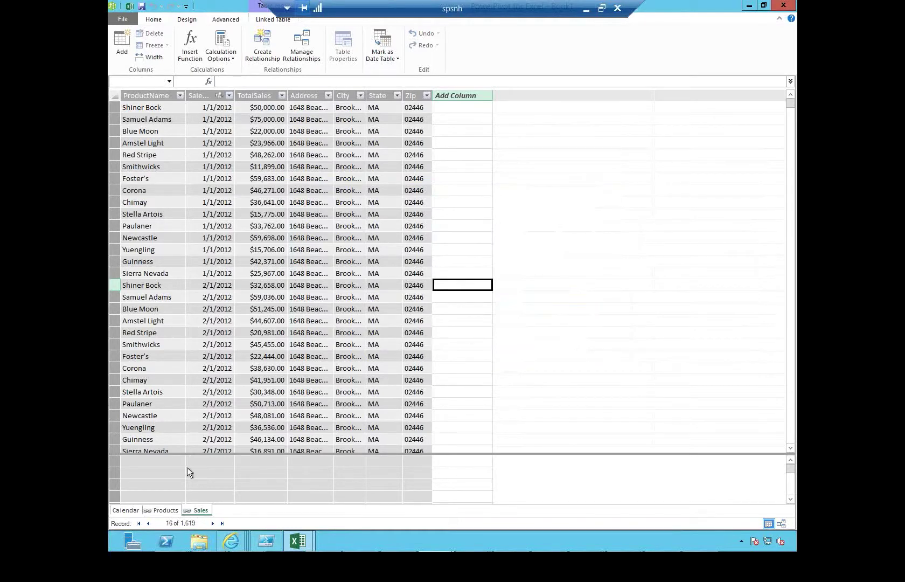
# Step: Browse the Calendar, Sales and Products tables and confirm only the Sales–Calendar relationship exists
pyautogui.click(131, 512)
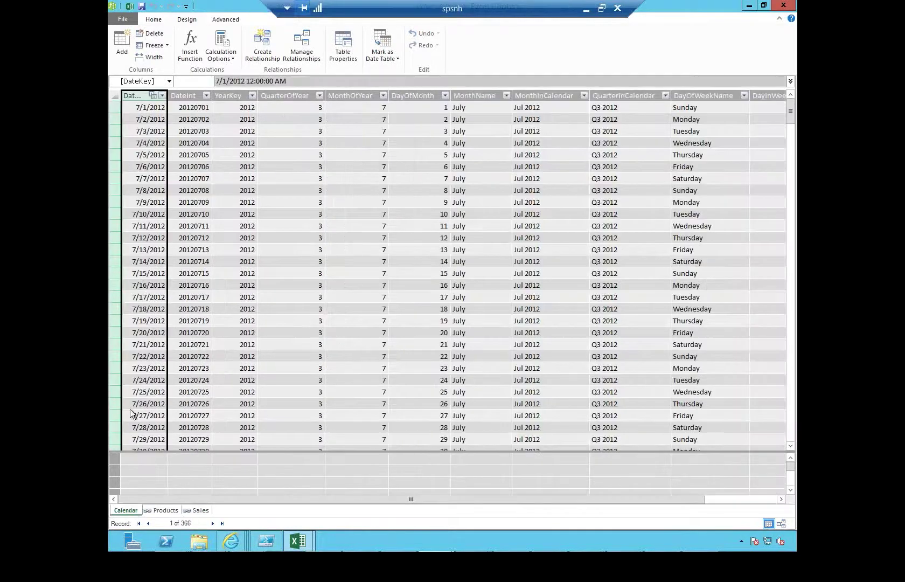
pyautogui.click(192, 506)
pyautogui.click(179, 509)
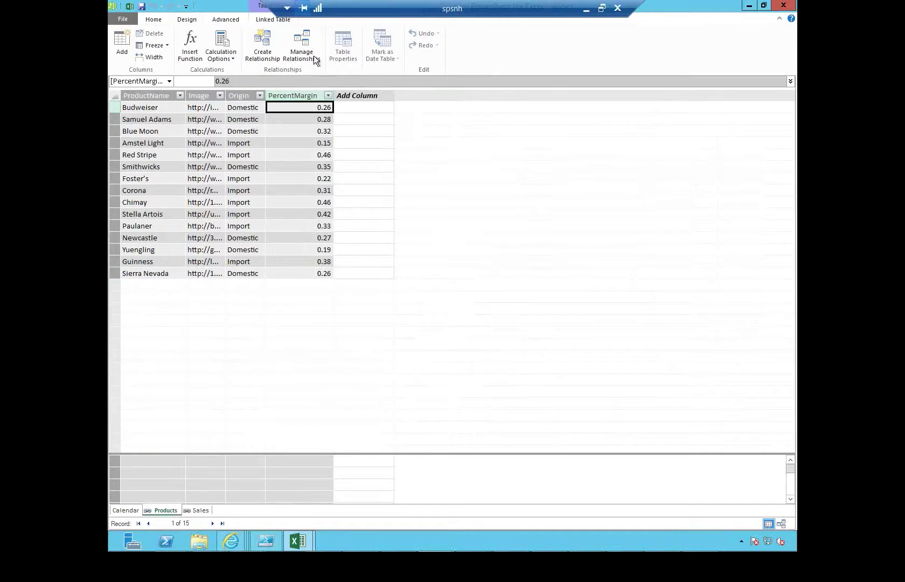
pyautogui.click(298, 47)
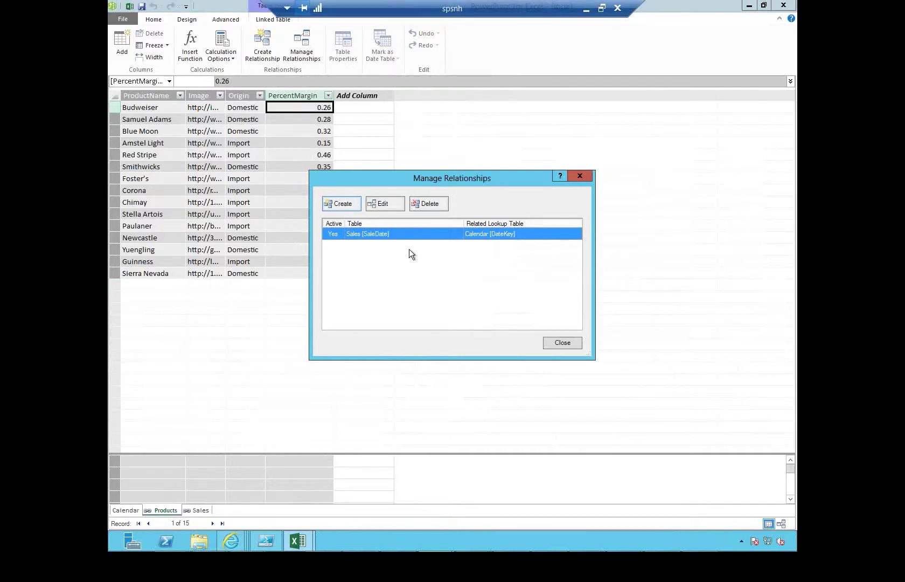
pyautogui.click(562, 343)
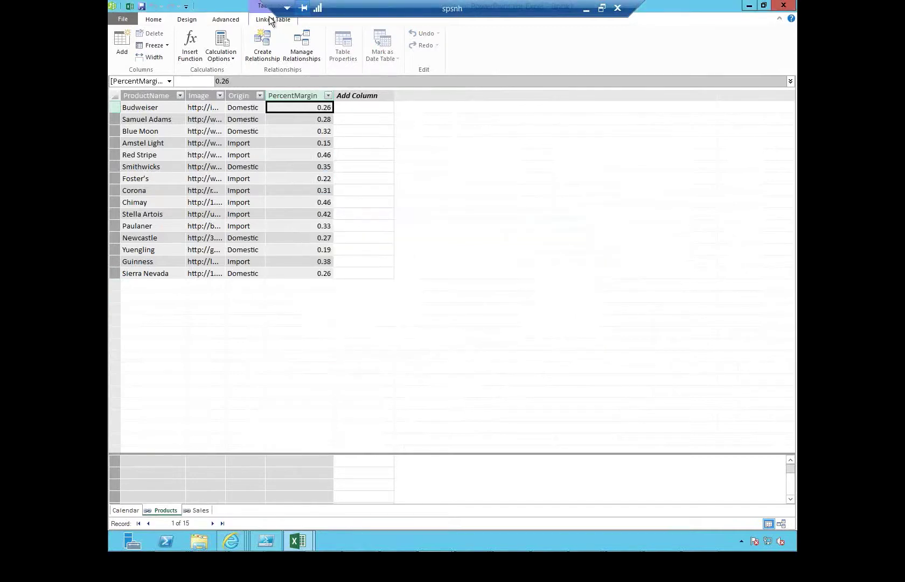
# Step: Switch to Diagram View and enlarge the Sales table to show all its columns
pyautogui.click(251, 18)
pyautogui.click(152, 19)
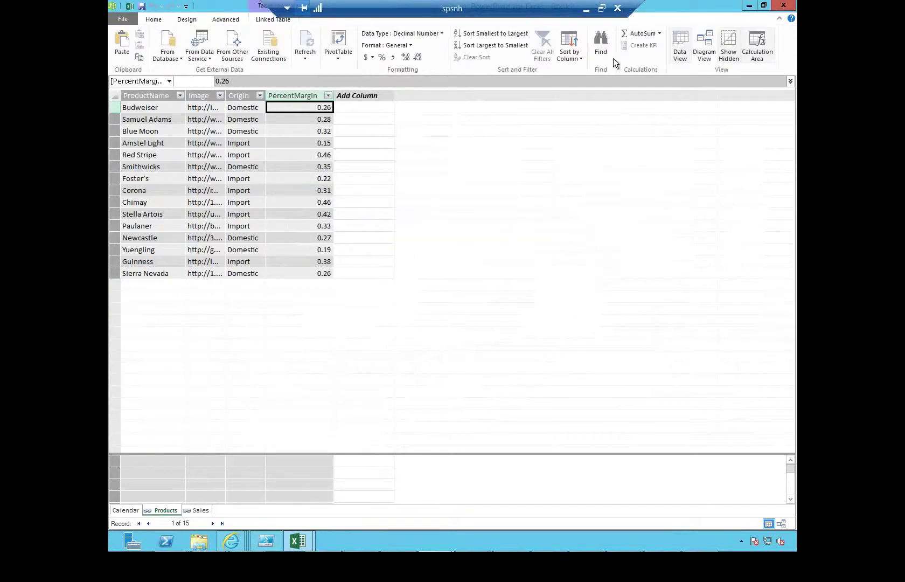
pyautogui.click(705, 46)
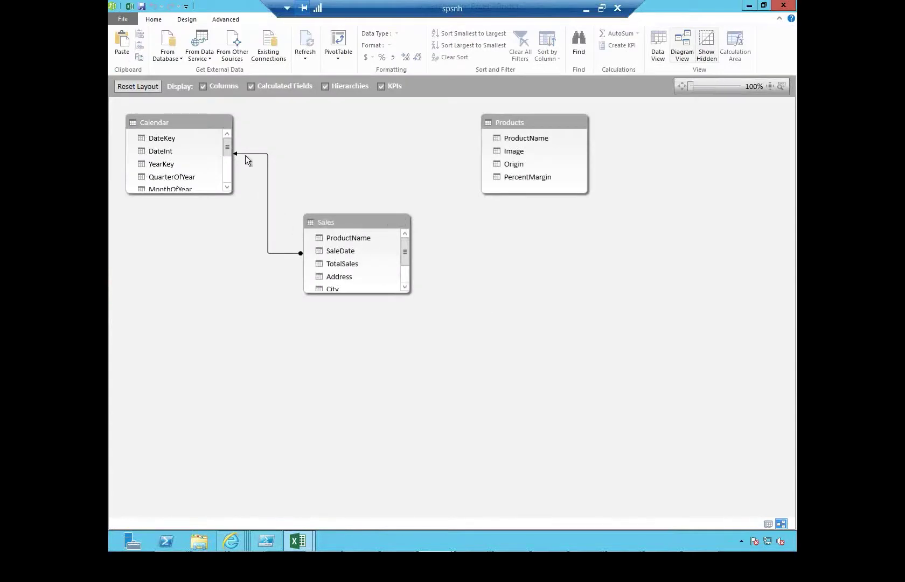
pyautogui.click(245, 155)
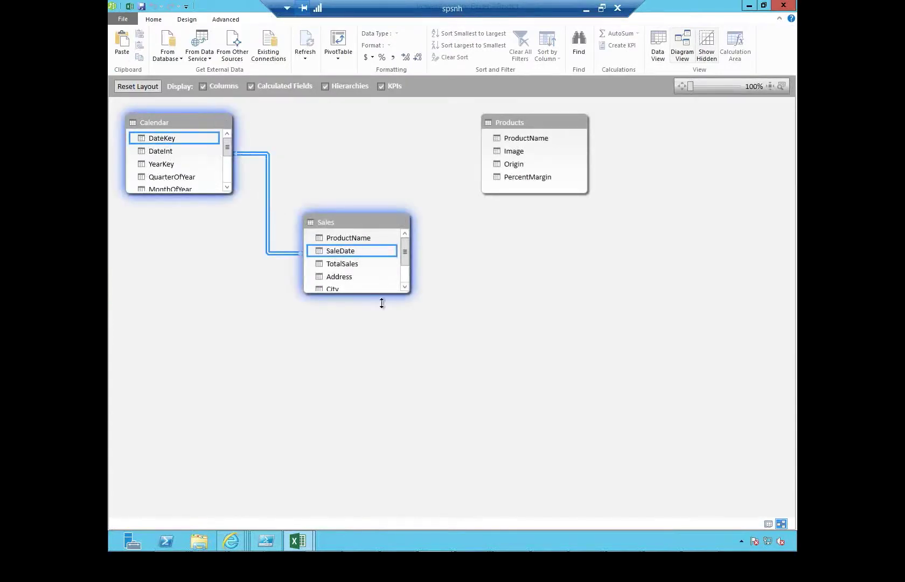
pyautogui.moveTo(381, 302); pyautogui.dragTo(379, 419)
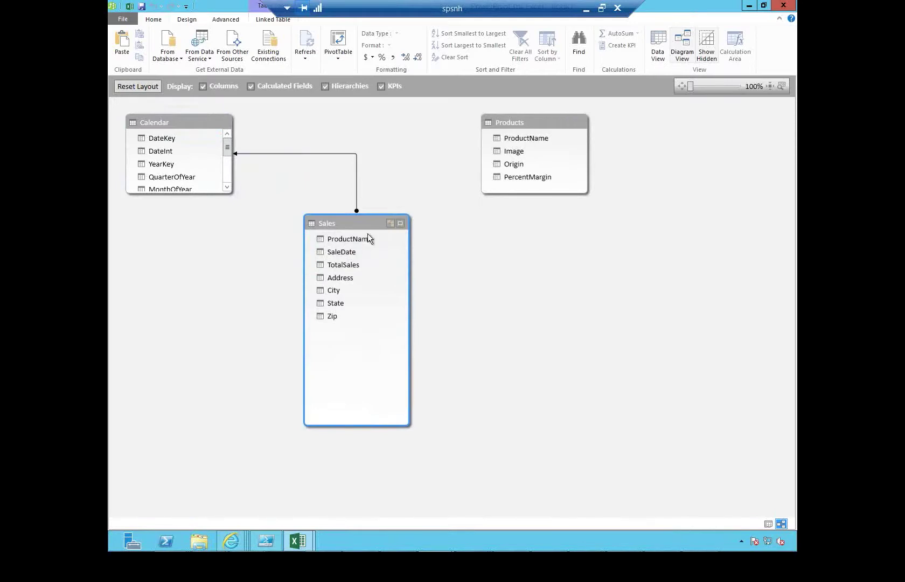
# Step: Link Products ProductName to Sales ProductName and nudge the Sales table left
pyautogui.click(530, 139)
pyautogui.moveTo(533, 139); pyautogui.dragTo(360, 239)
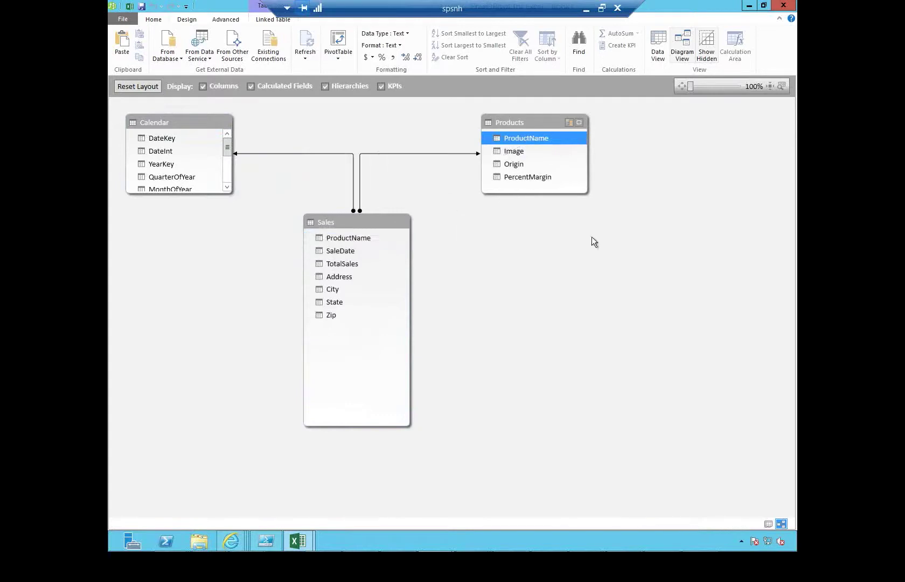
pyautogui.click(467, 154)
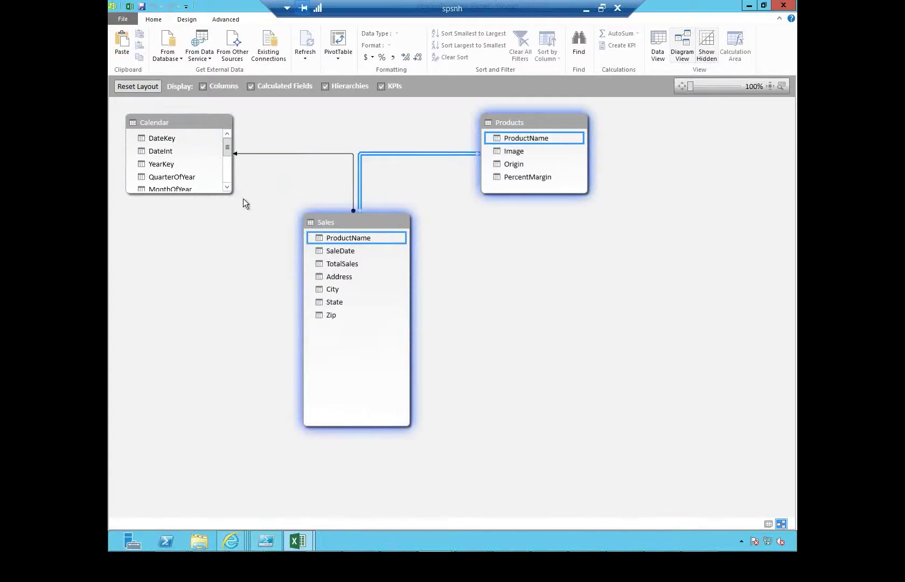
pyautogui.click(309, 153)
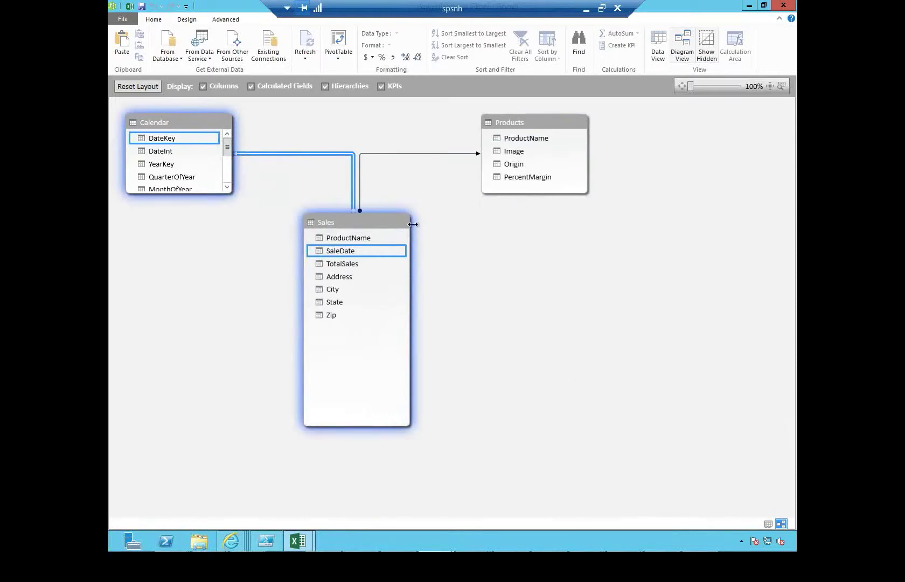
pyautogui.moveTo(369, 221)
pyautogui.mouseDown()
pyautogui.moveTo(332, 225)
pyautogui.moveTo(356, 225)
pyautogui.mouseUp()
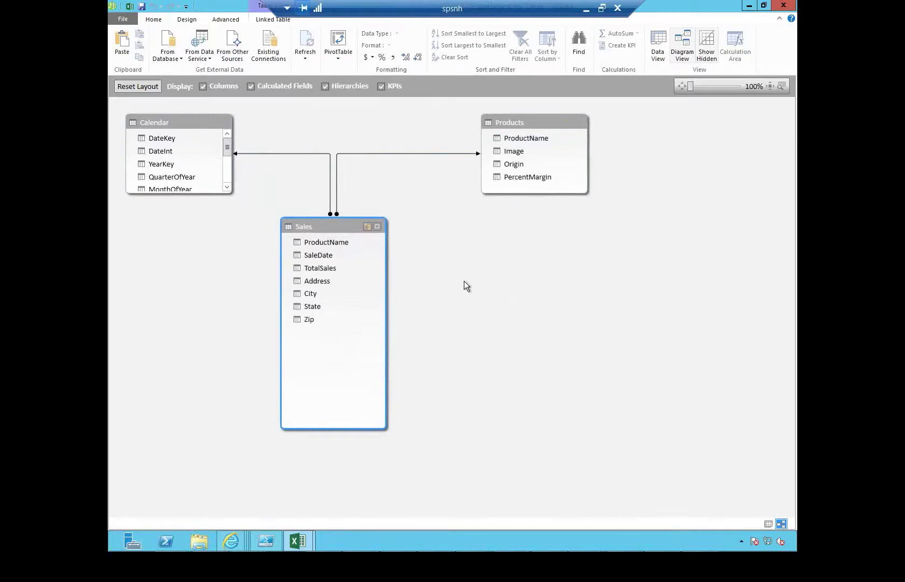
pyautogui.click(658, 46)
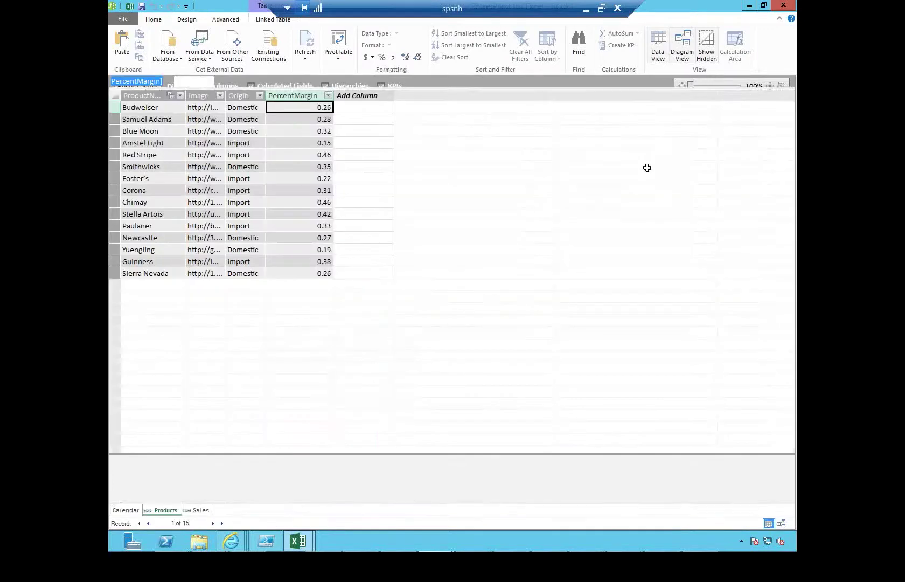
pyautogui.click(204, 56)
pyautogui.click(249, 71)
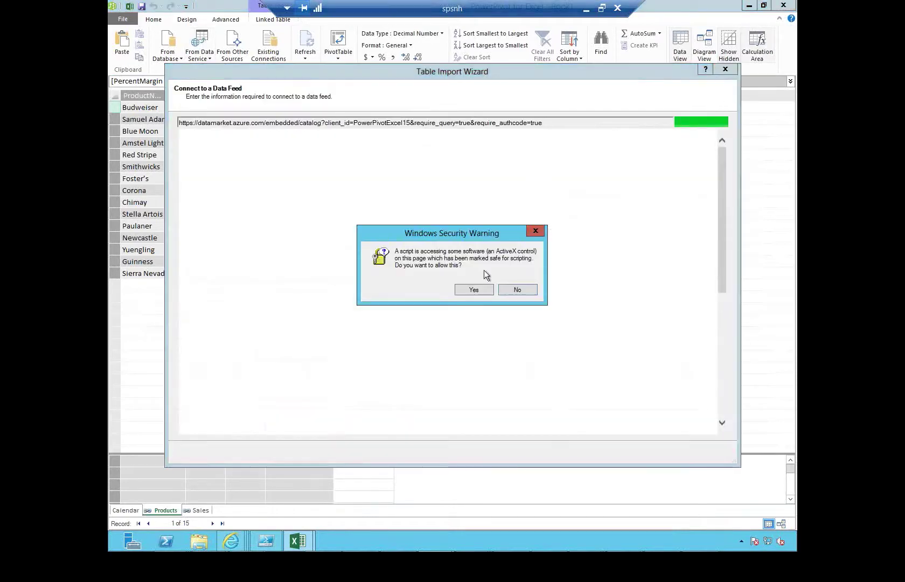
pyautogui.click(477, 289)
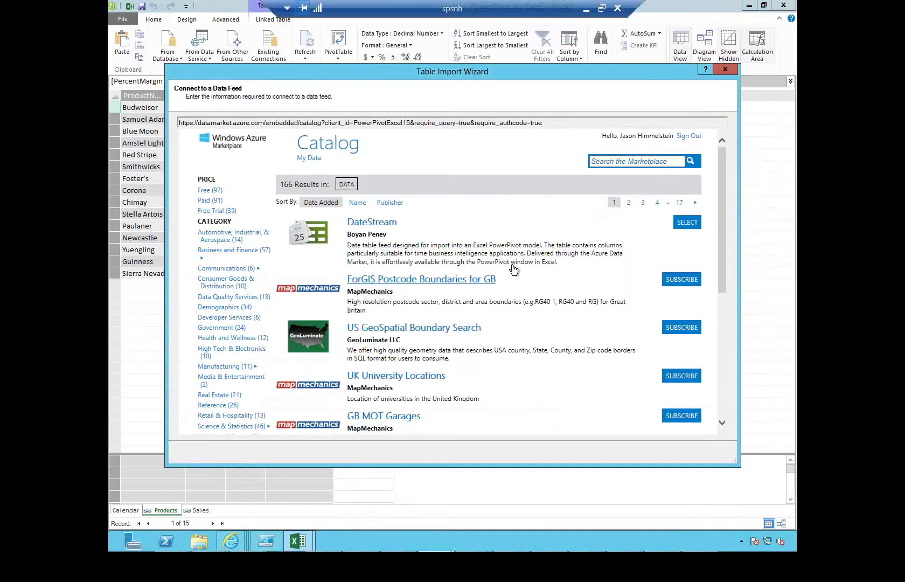
pyautogui.click(616, 161)
pyautogui.write('esr')
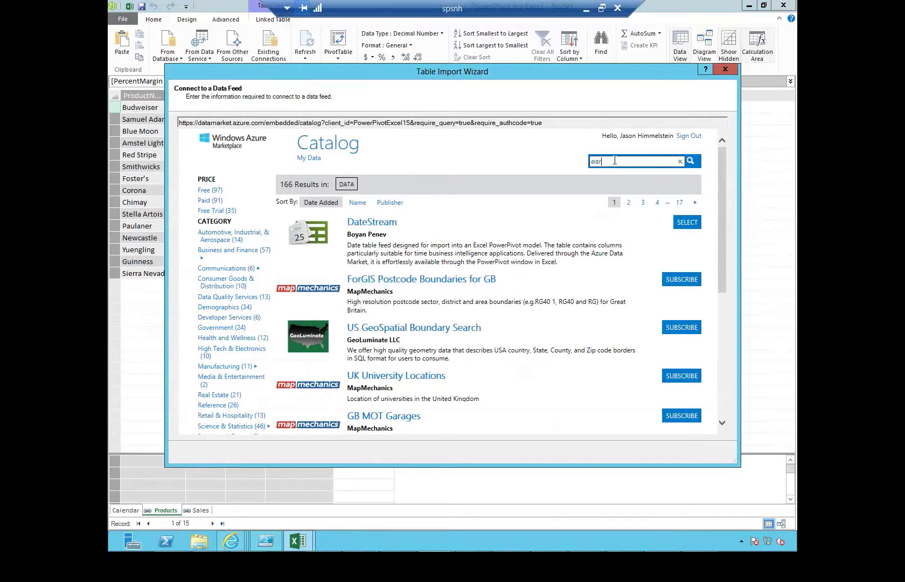
pyautogui.write('i')
pyautogui.click(692, 161)
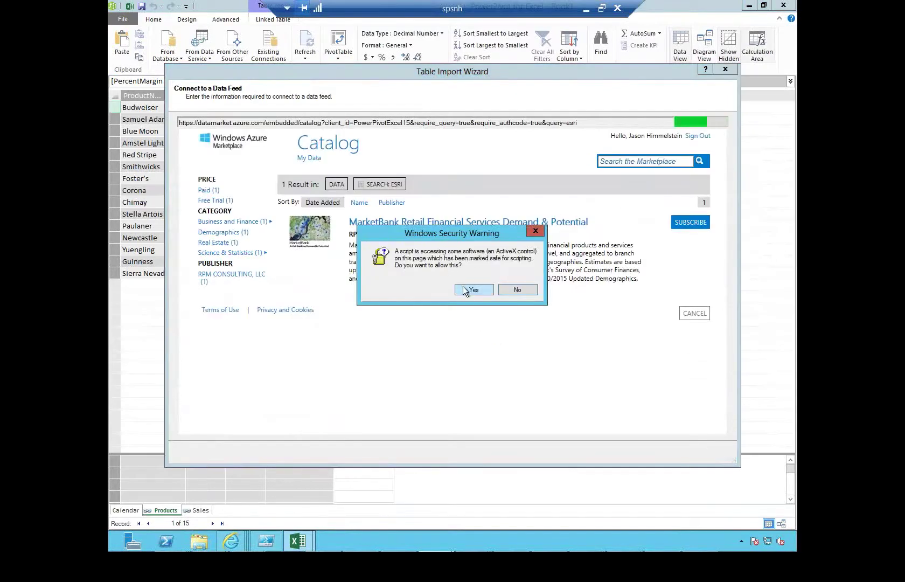
pyautogui.click(471, 290)
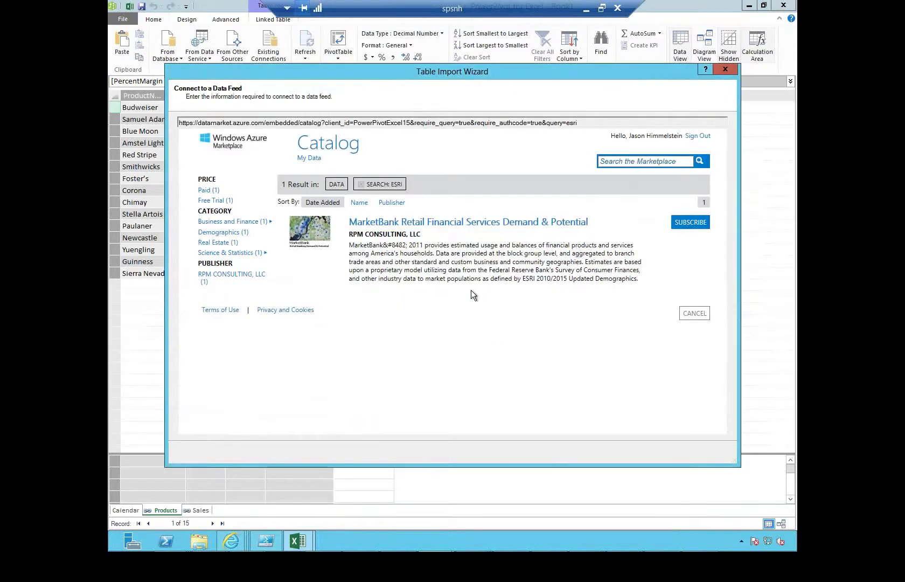
pyautogui.click(207, 198)
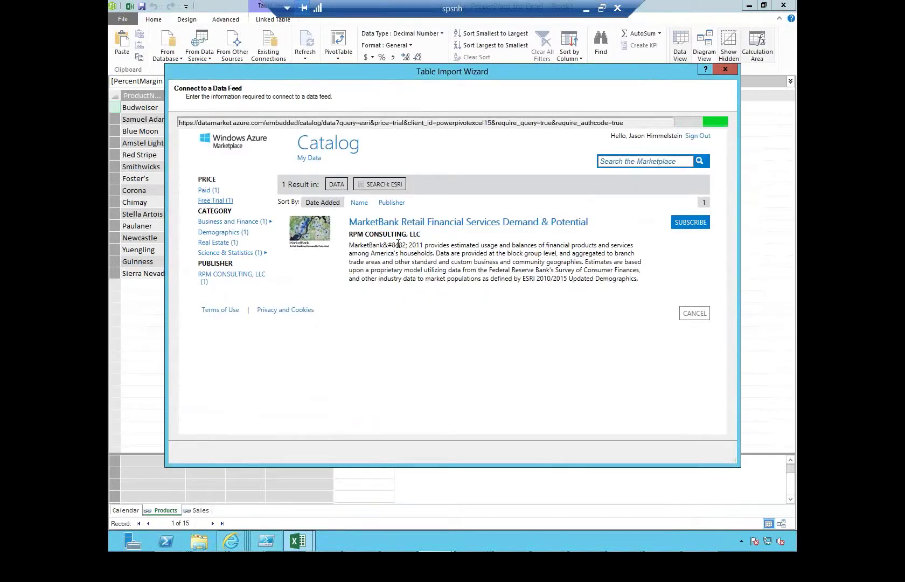
pyautogui.click(482, 290)
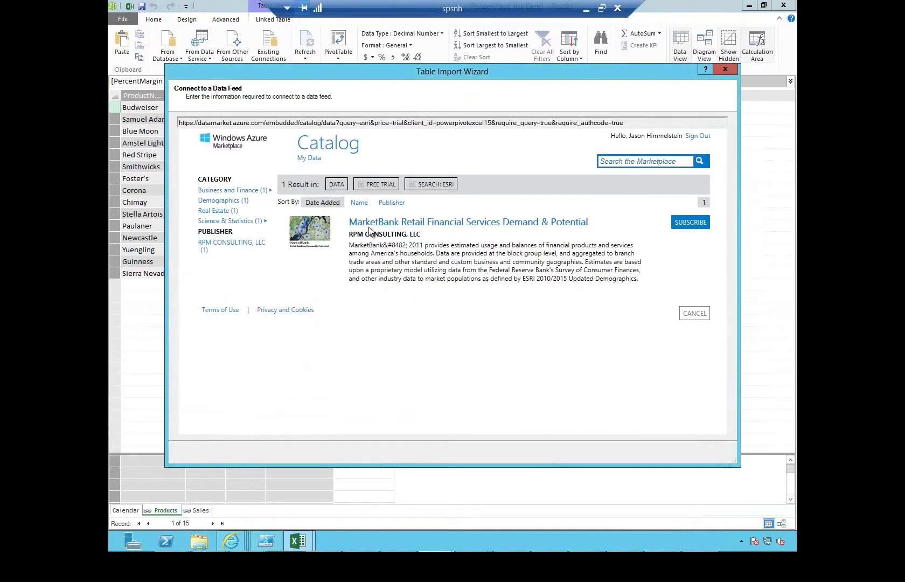
pyautogui.click(222, 200)
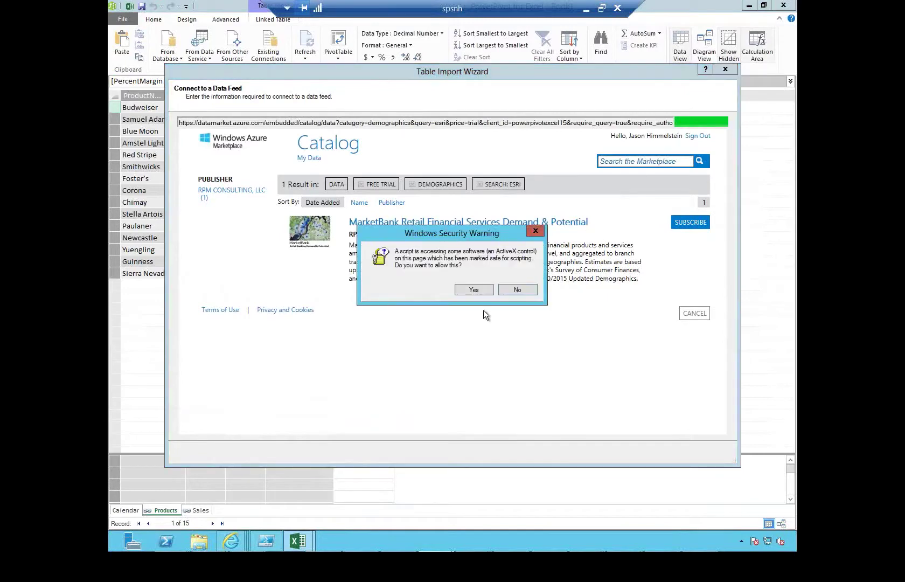
pyautogui.click(477, 291)
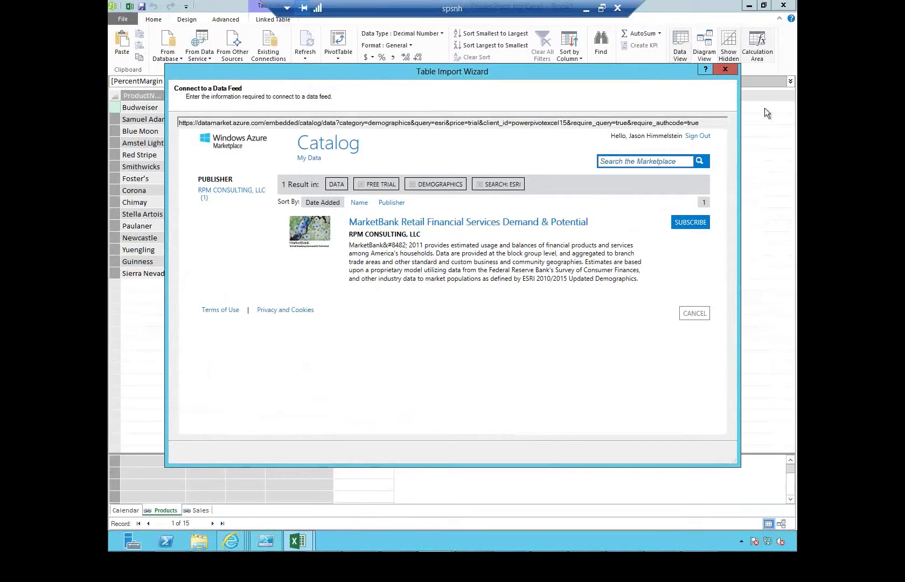
pyautogui.click(721, 70)
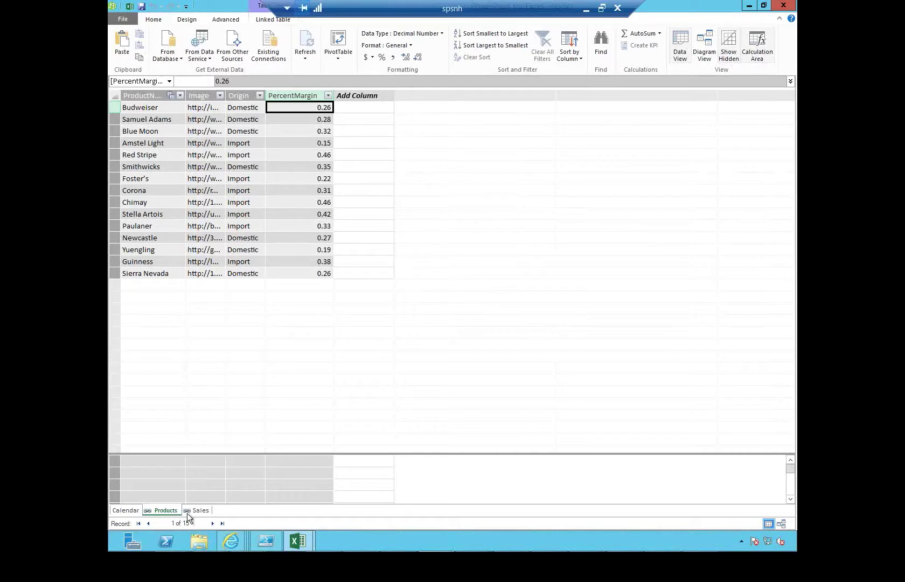
# Step: Return to the Sales grid and select the first cell under Add Column
pyautogui.click(205, 512)
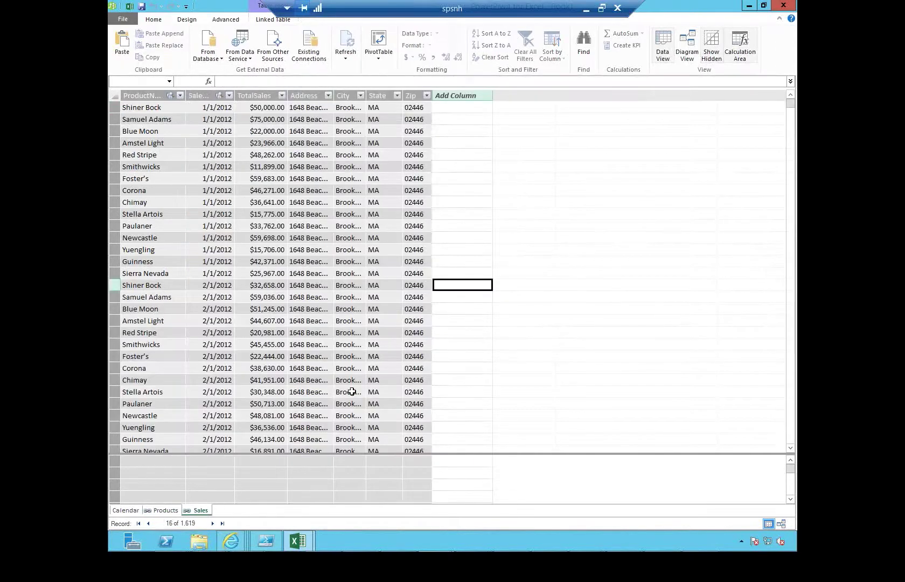
pyautogui.click(464, 118)
pyautogui.click(462, 110)
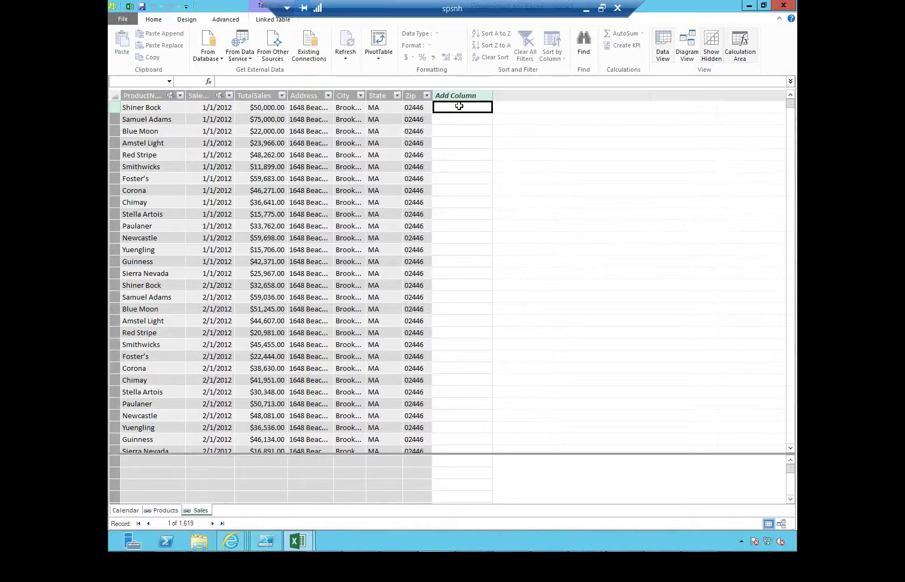
# Step: Add a calculated column =CONCATENATE([City], [State]) producing values like BrooklineMA
pyautogui.click(464, 85)
pyautogui.write('=')
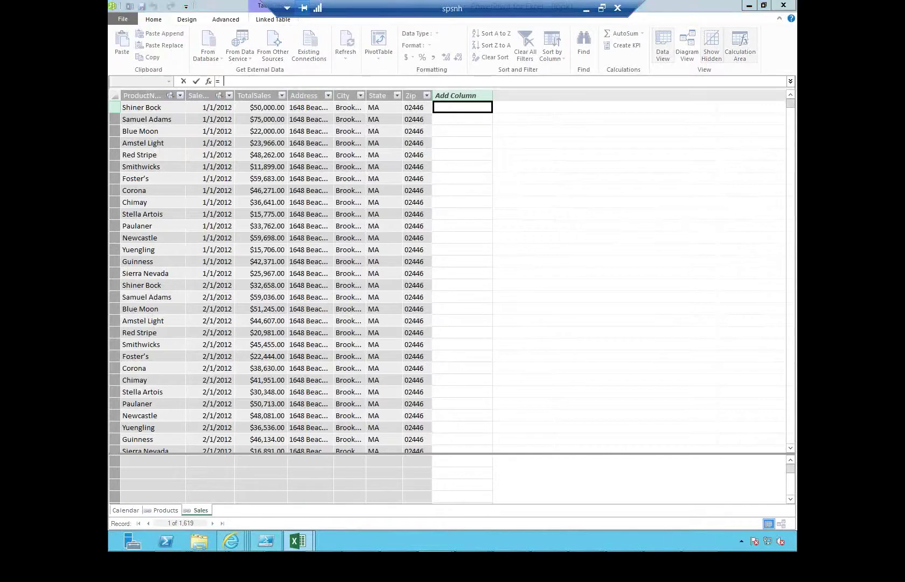
pyautogui.write('Con')
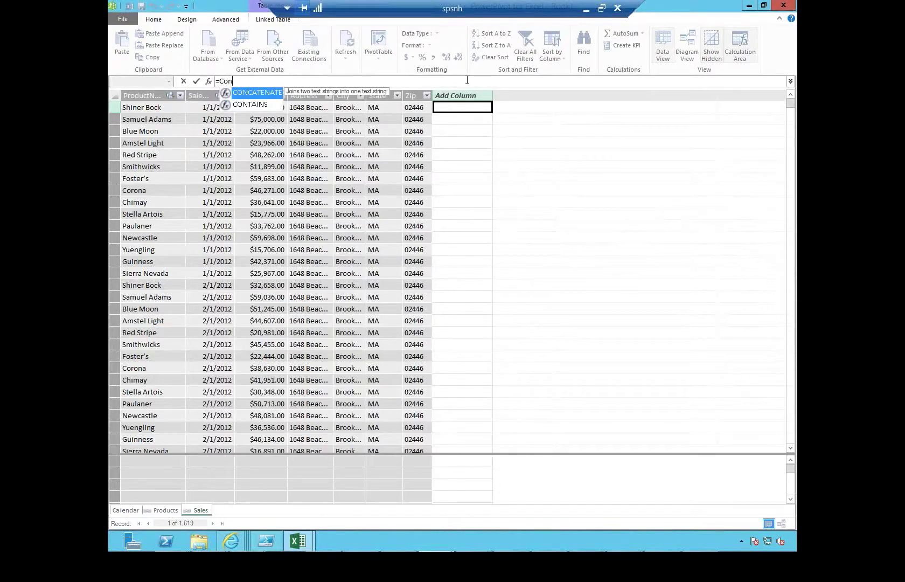
pyautogui.write('catenate')
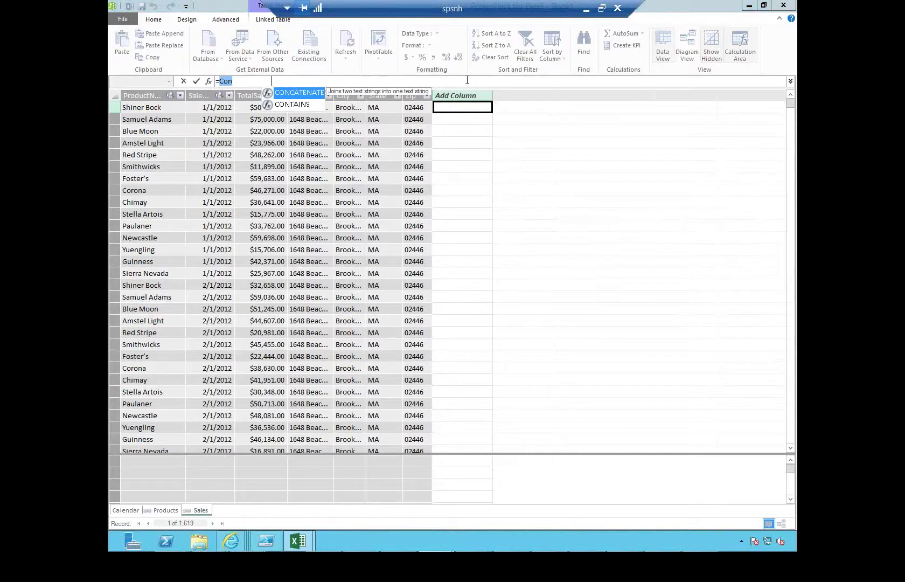
pyautogui.press('Tab')
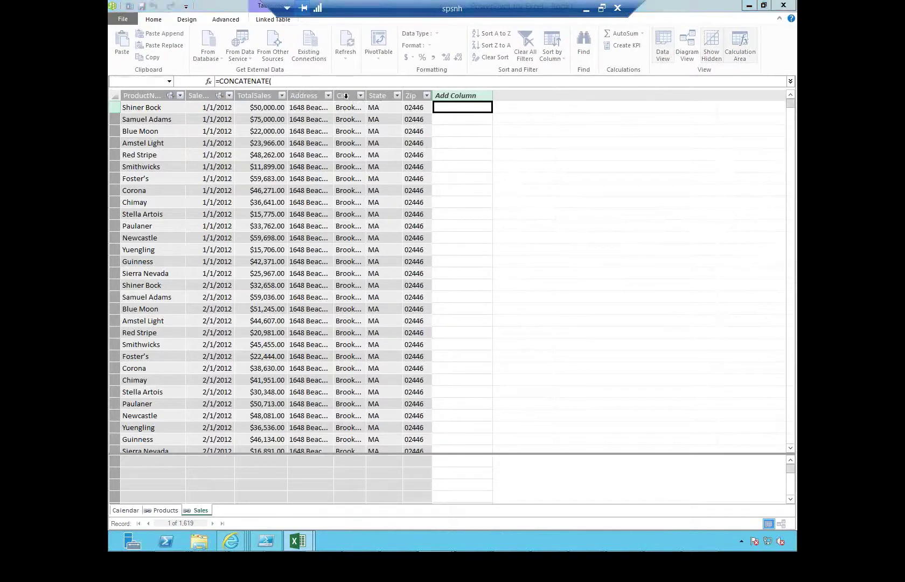
pyautogui.click(345, 97)
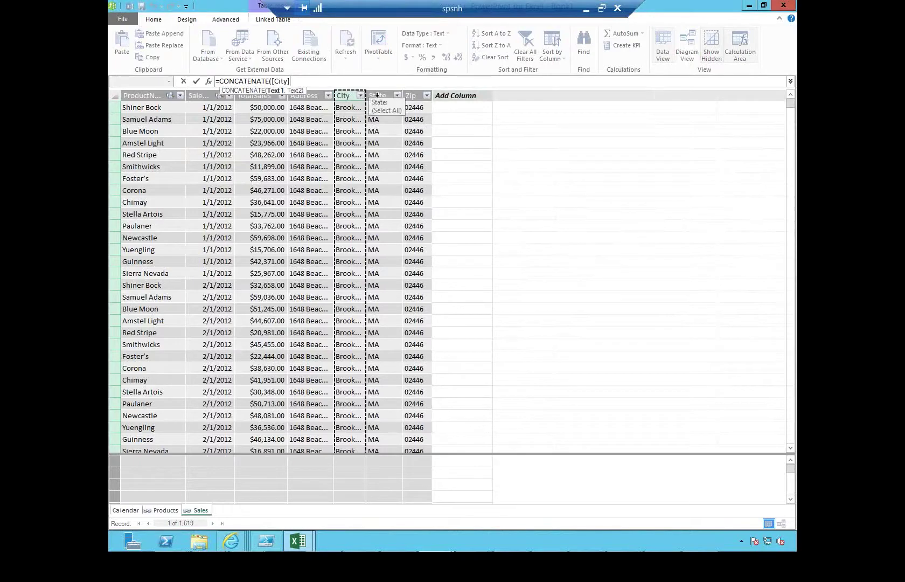
pyautogui.write(',')
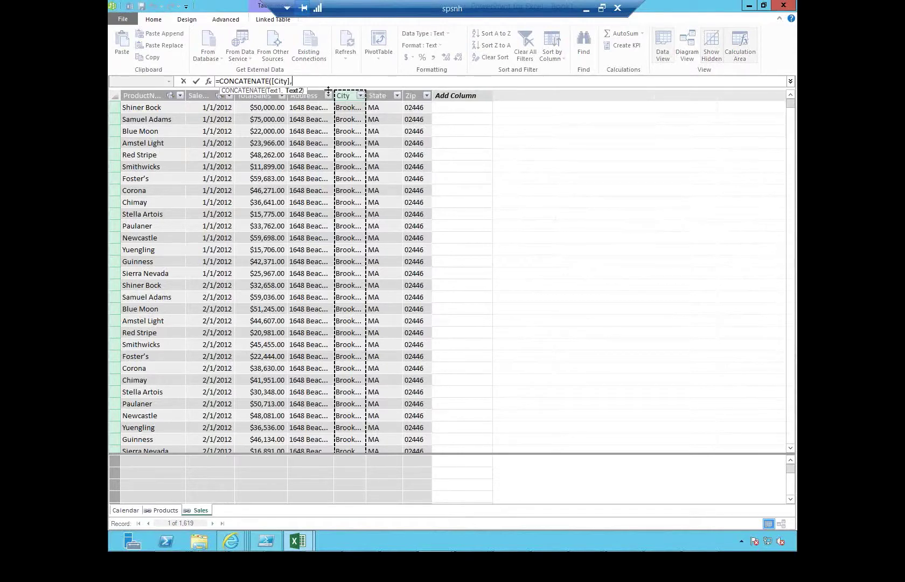
pyautogui.click(379, 96)
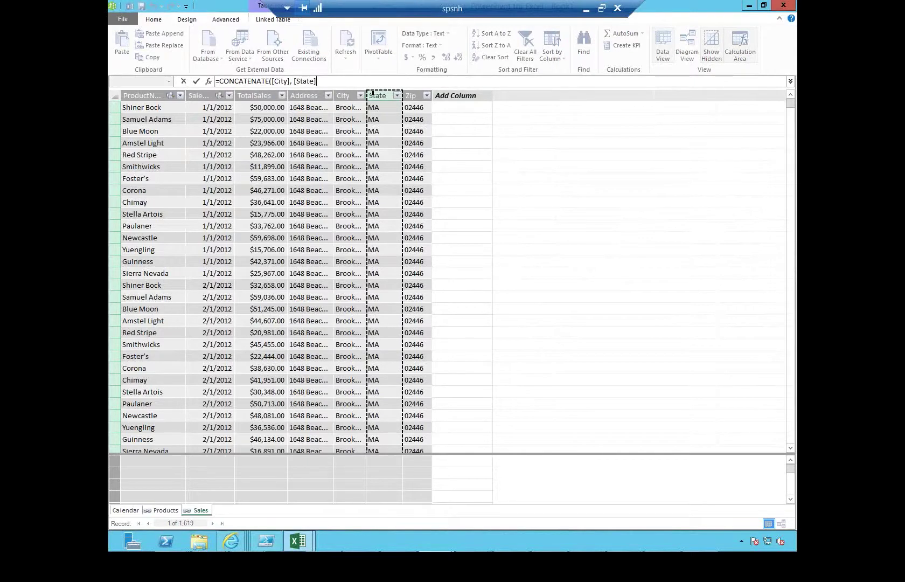
pyautogui.write(')')
pyautogui.press('Return')
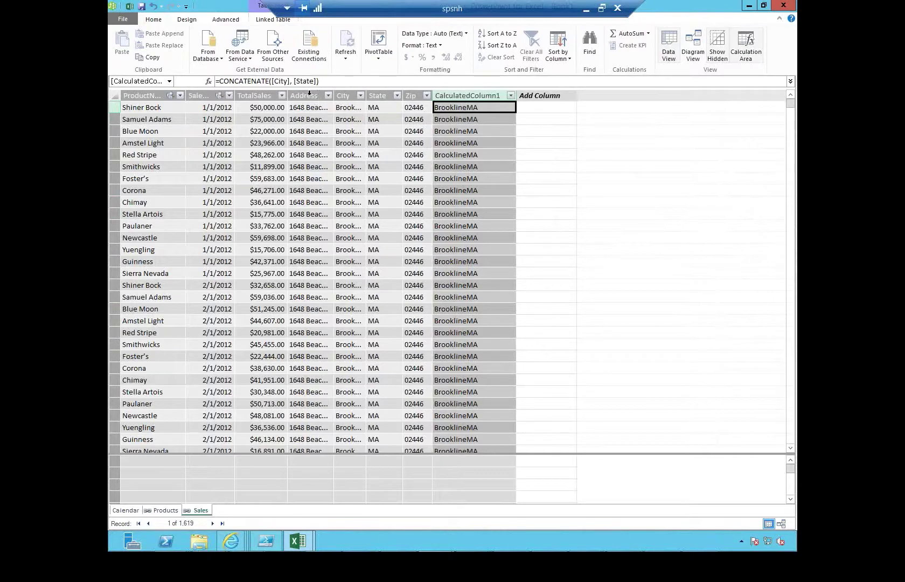
pyautogui.click(293, 81)
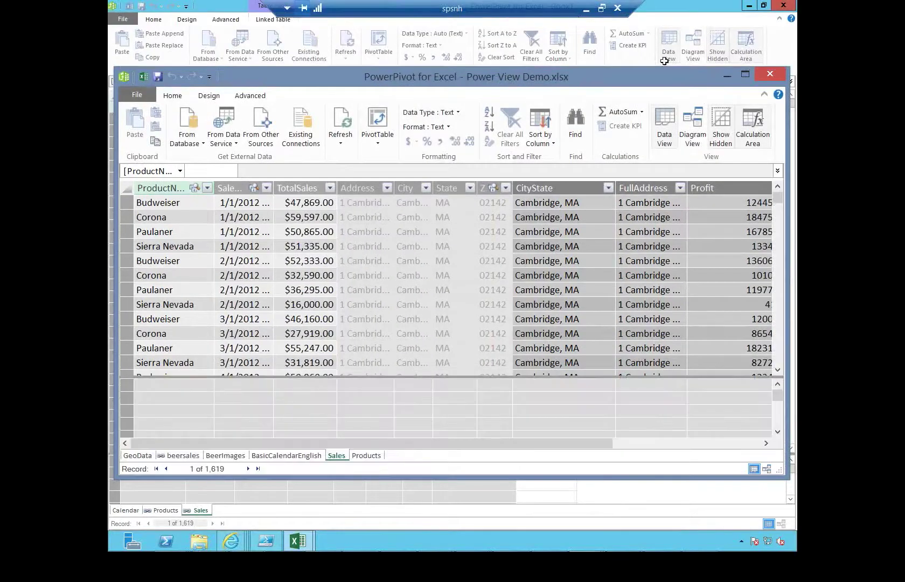
pyautogui.moveTo(667, 81); pyautogui.dragTo(904, 81)
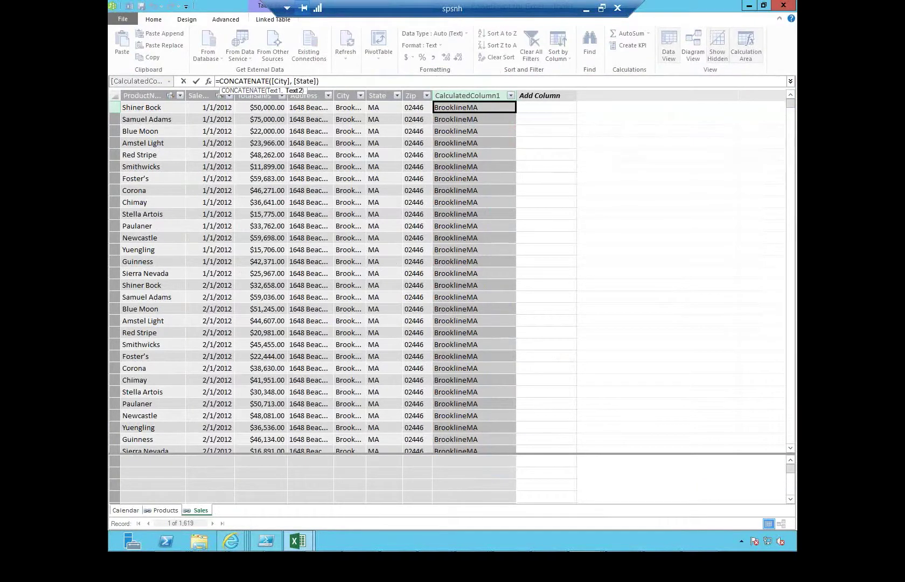
# Step: Try inserting a ", " separator argument into the CONCATENATE formula
pyautogui.click(290, 80)
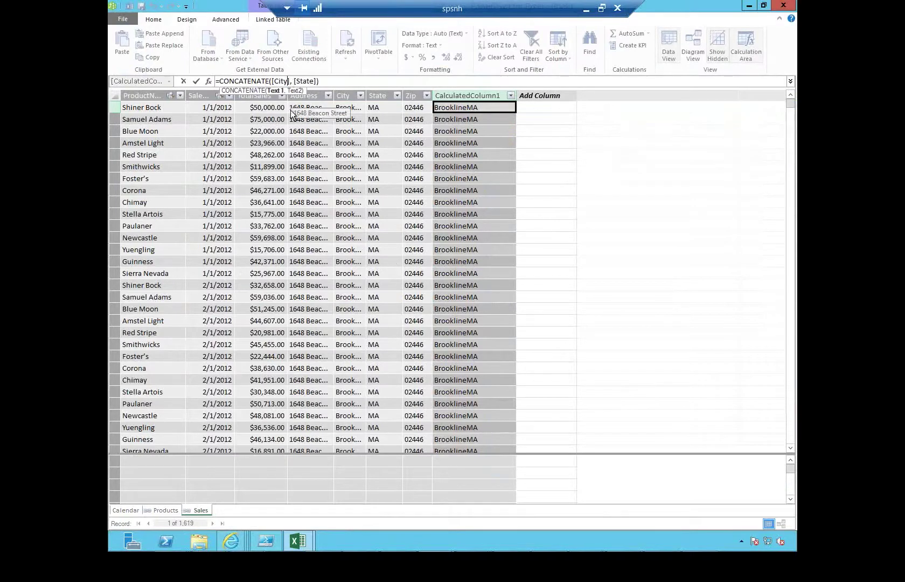
pyautogui.press('Right')
pyautogui.write('",",')
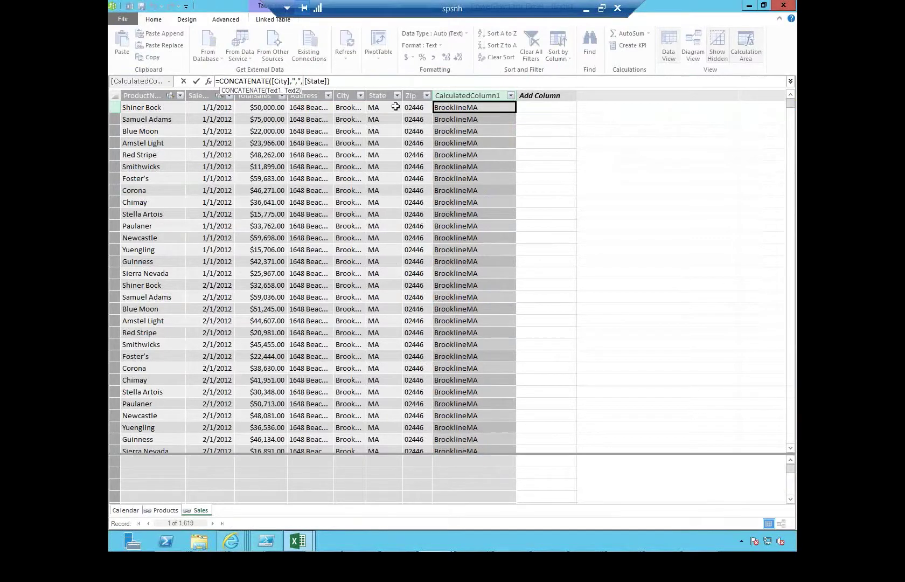
pyautogui.press('Return')
# Step: Replace the formula with =([City] & ", " & [State]) to get Brookline, MA
pyautogui.click(504, 131)
pyautogui.moveTo(329, 81); pyautogui.dragTo(216, 81)
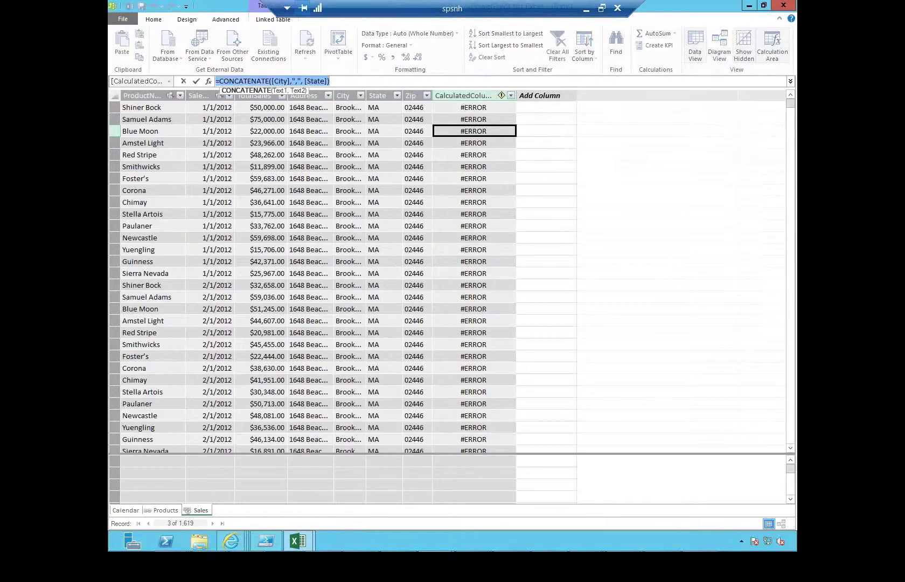
pyautogui.write('=')
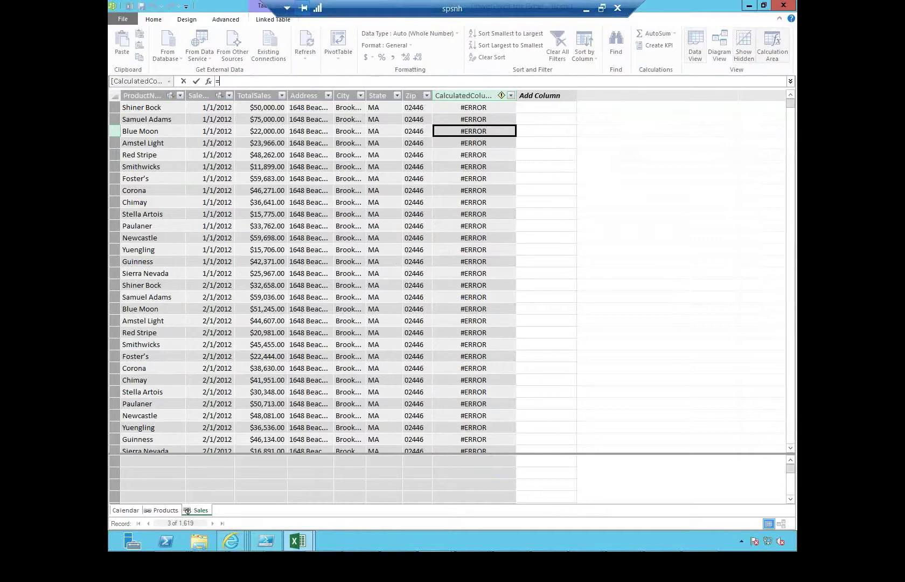
pyautogui.write('(')
pyautogui.click(351, 107)
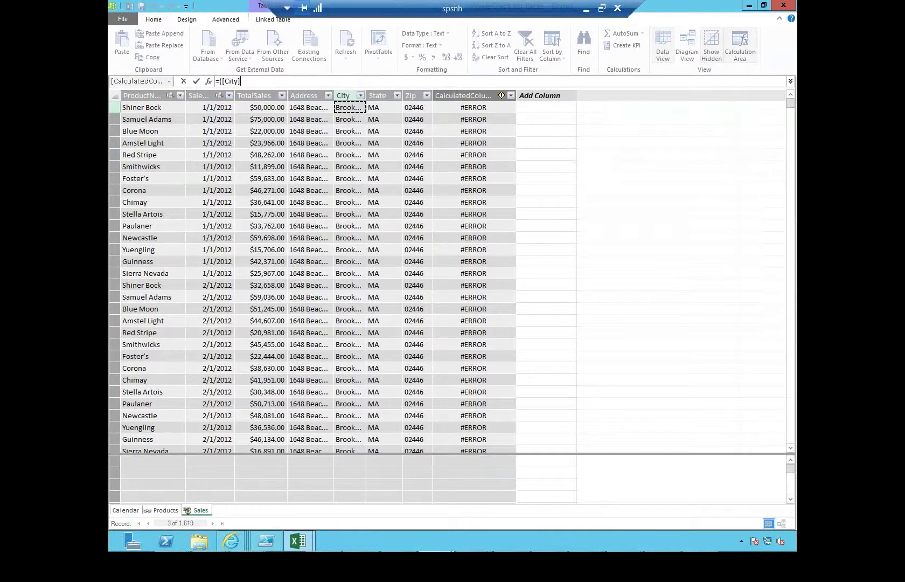
pyautogui.write('& ')
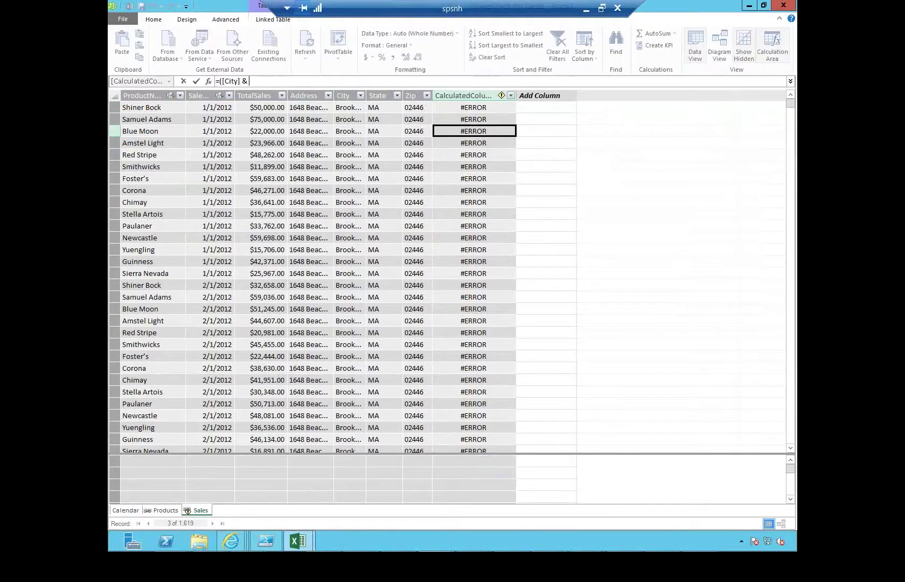
pyautogui.write('", " &')
pyautogui.click(385, 96)
pyautogui.click(385, 97)
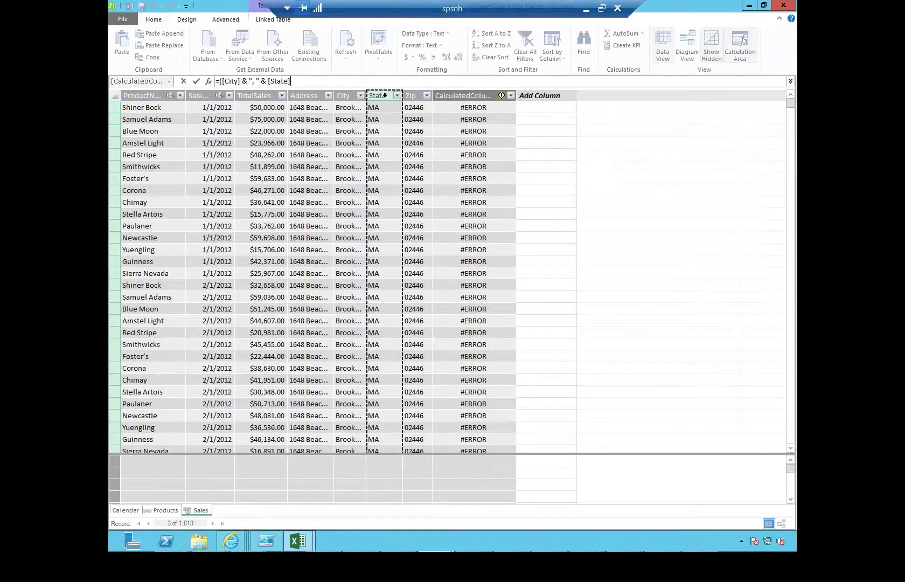
pyautogui.write(')')
pyautogui.press('Return')
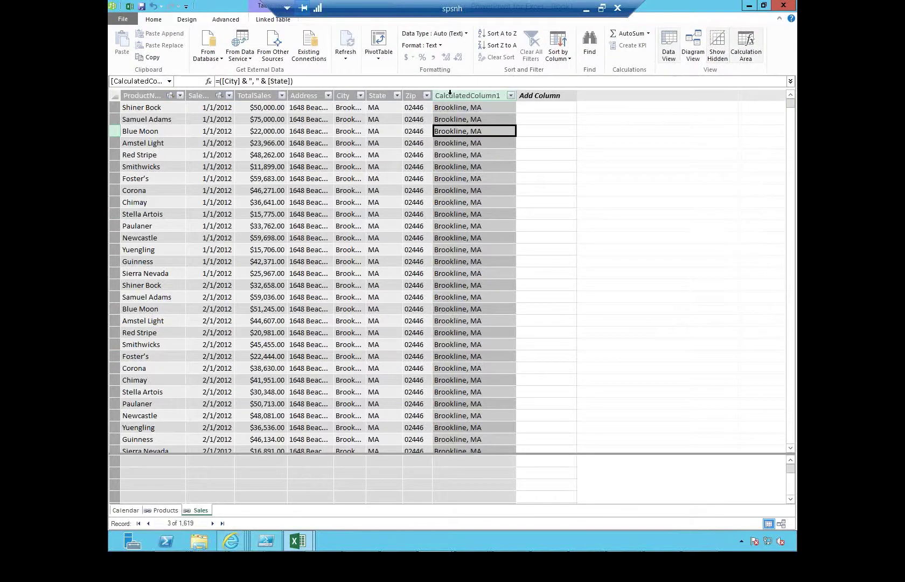
# Step: Rename the calculated column to CityState
pyautogui.click(449, 94)
pyautogui.doubleClick(449, 94)
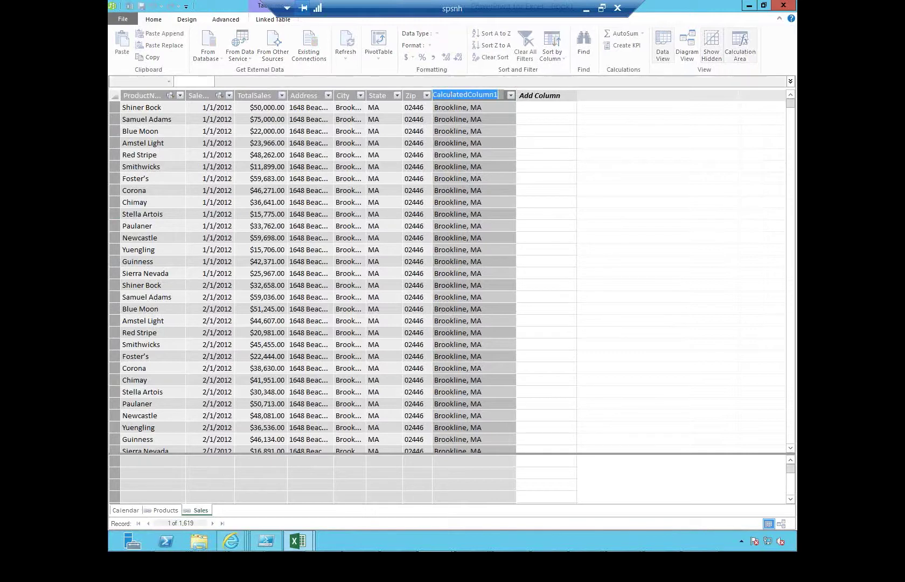
pyautogui.write('CityState')
pyautogui.press('Return')
pyautogui.click(536, 107)
# Step: Start a new column formula joining [Address] and [City] with ", "
pyautogui.click(355, 81)
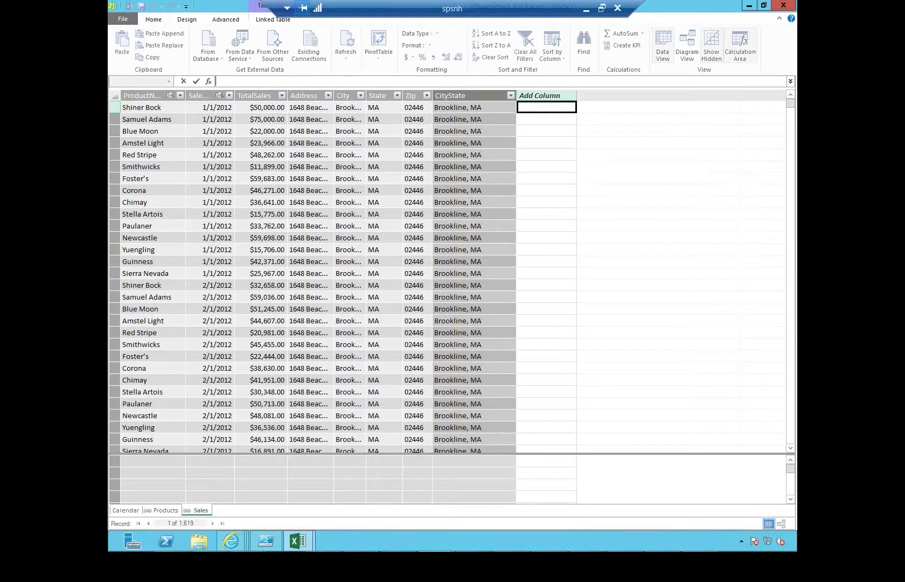
pyautogui.write('=(')
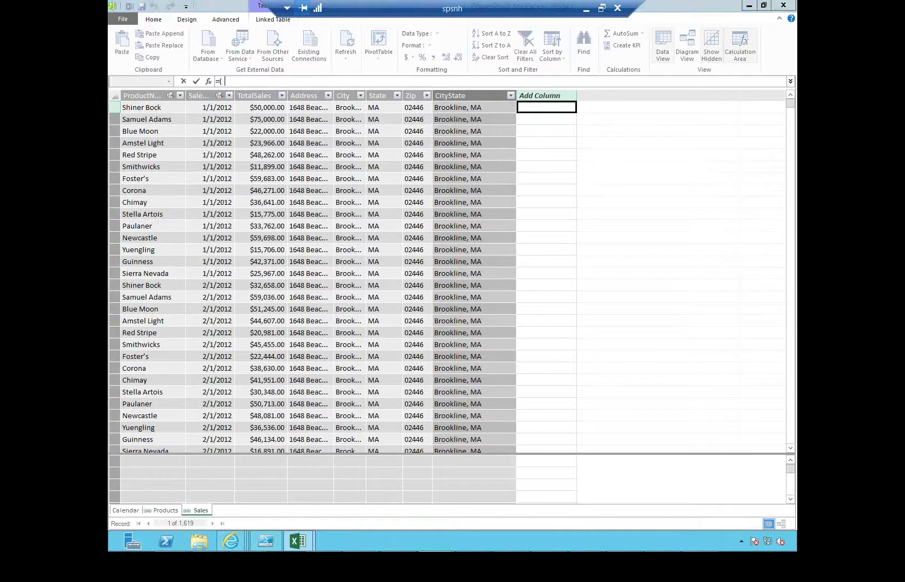
pyautogui.write(' [Address]')
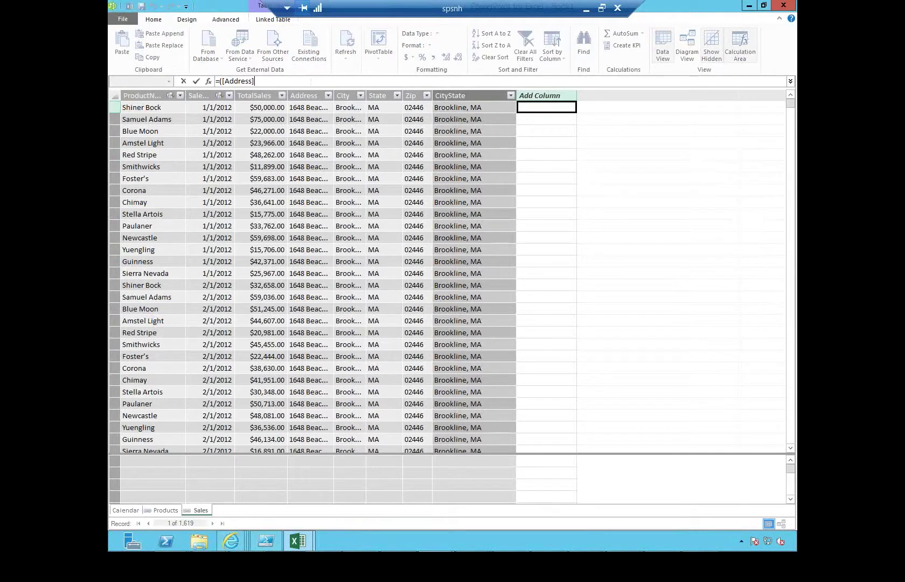
pyautogui.write('& ",')
pyautogui.write(' "')
pyautogui.write(' & (')
pyautogui.press('BackSpace')
pyautogui.write('[')
pyautogui.press('Tab')
# Step: Append [State] and [Zip] with comma separators and commit the full-address formula
pyautogui.write('& ", " [s')
pyautogui.press('BackSpace')
pyautogui.press('BackSpace')
pyautogui.write('& [')
pyautogui.press('Down')
pyautogui.press('Down')
pyautogui.press('Down')
pyautogui.press('Down')
pyautogui.press('Down')
pyautogui.press('Tab')
pyautogui.write('& ')
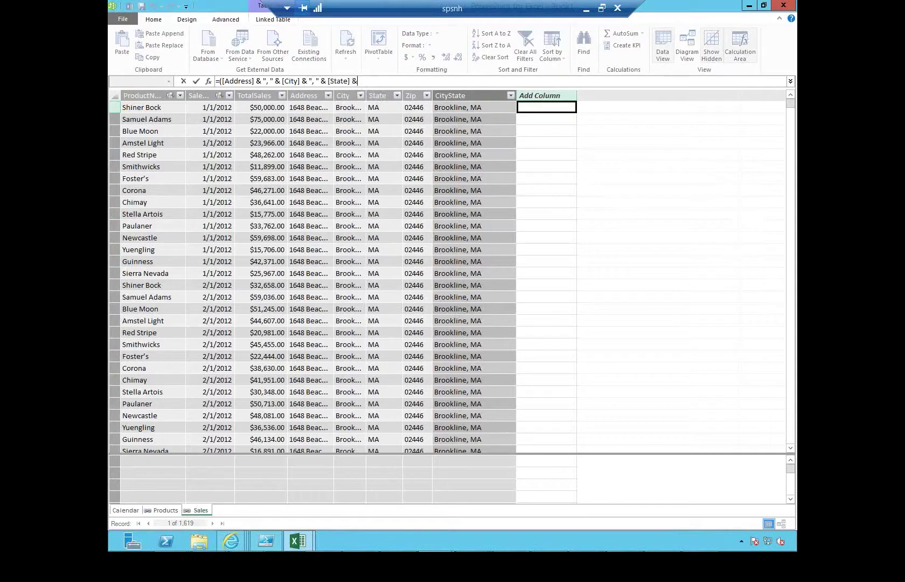
pyautogui.write('", " &')
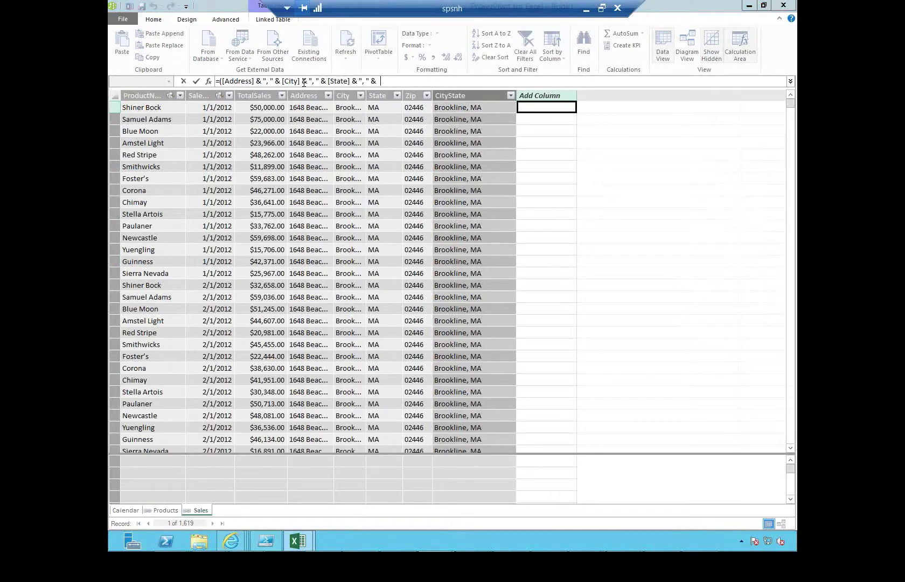
pyautogui.write('[Zip]')
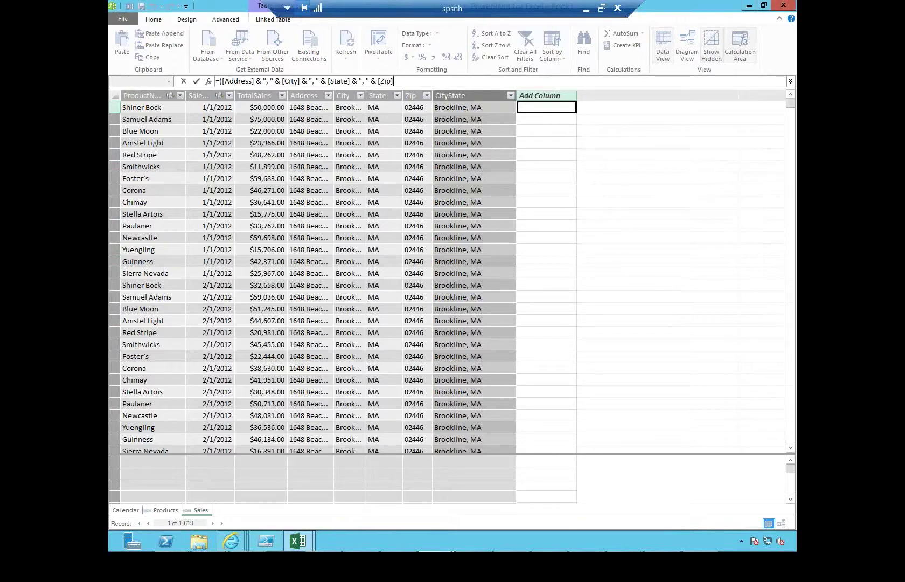
pyautogui.write(')')
pyautogui.press('Return')
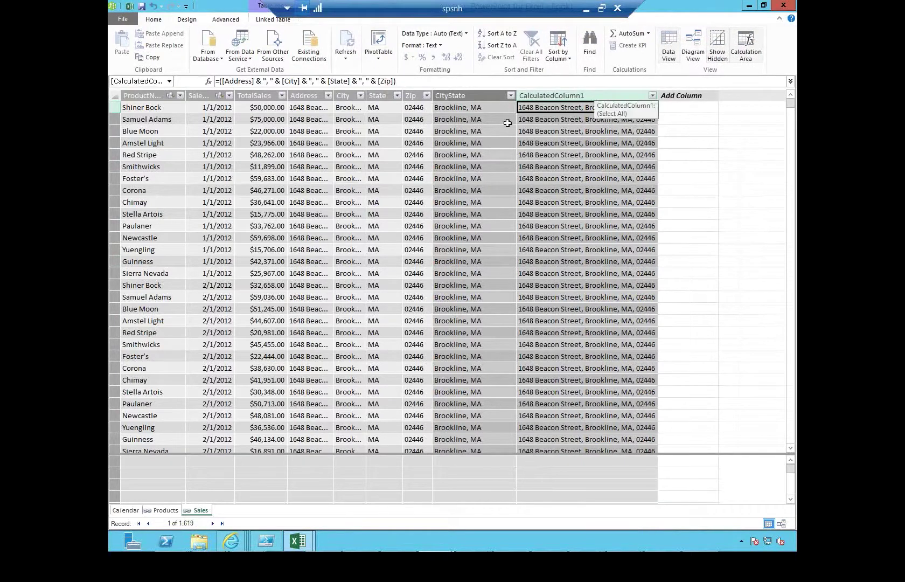
# Step: Check the Blue Moon row's address cells, then rename the new column FullAddress
pyautogui.moveTo(310, 214); pyautogui.dragTo(336, 326)
pyautogui.click(299, 154)
pyautogui.click(345, 131)
pyautogui.click(375, 131)
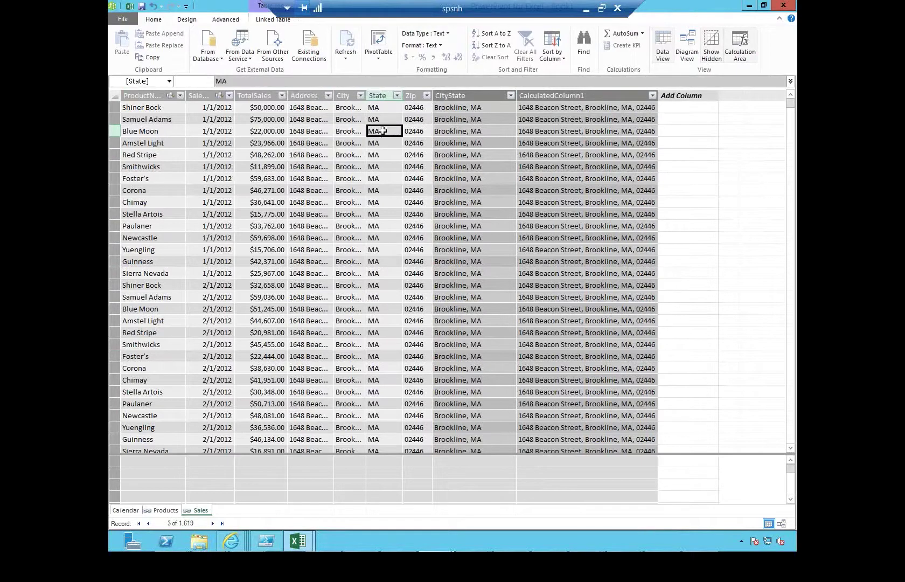
pyautogui.doubleClick(587, 94)
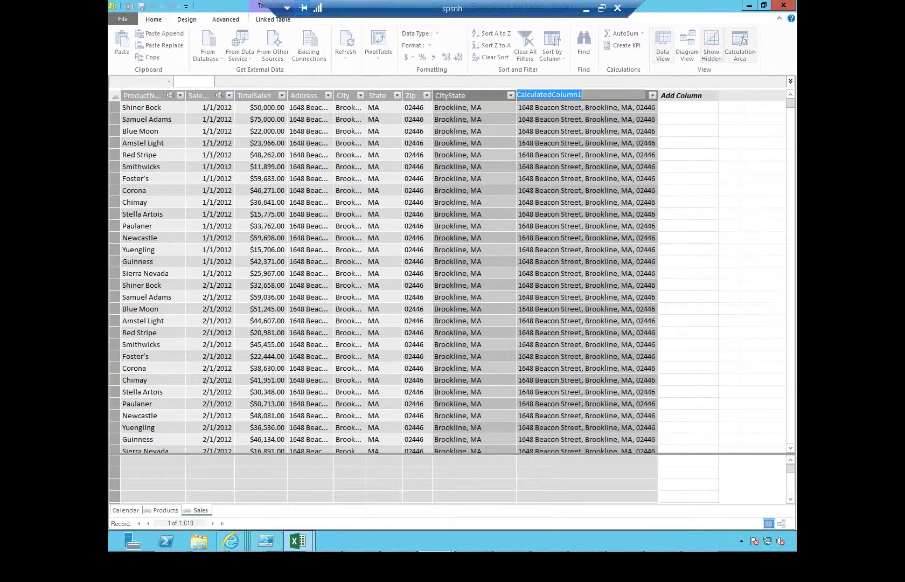
pyautogui.write('FullAddress')
pyautogui.press('Return')
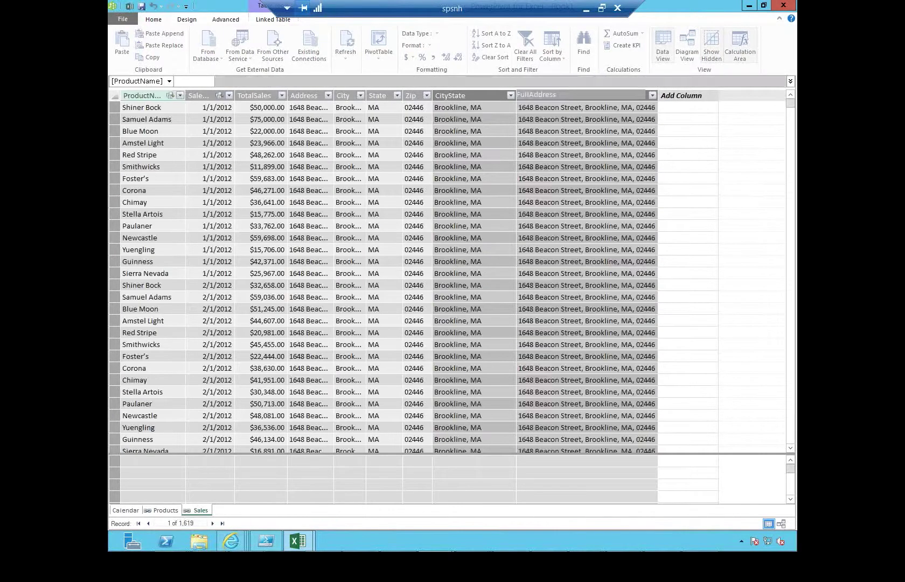